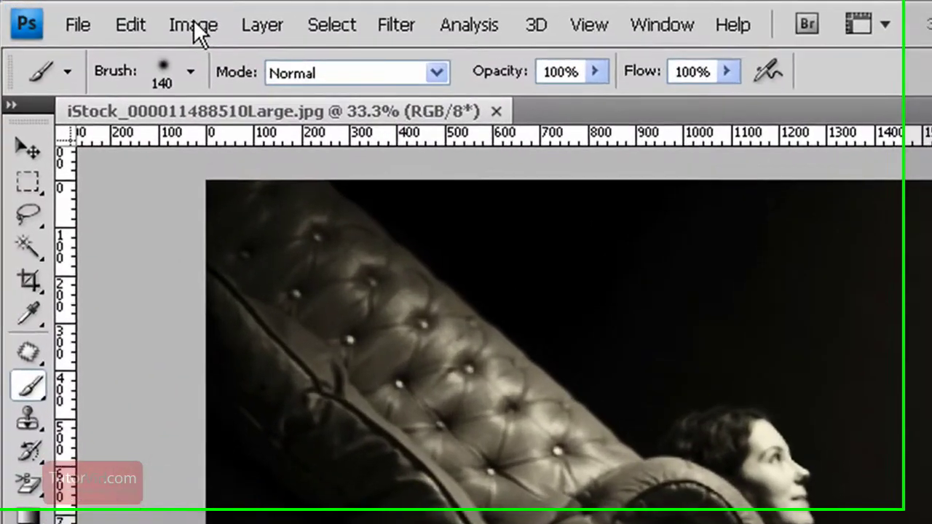
Open the Image menu to reach the Image Size settings for the sepia photo
left_click(193, 26)
With proportions unconstrained, change pixel width to 1000 (after trying 6000), leaving height at 2188
left_click(304, 226)
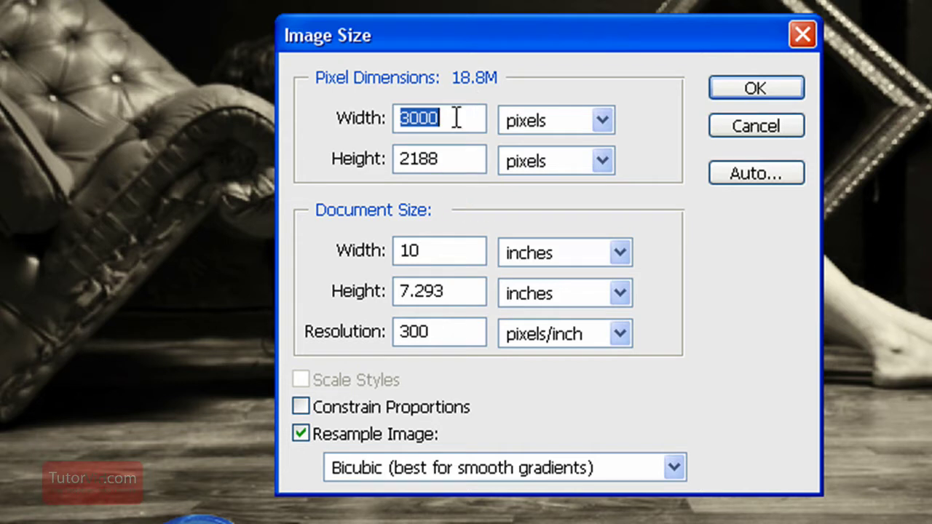
type("60")
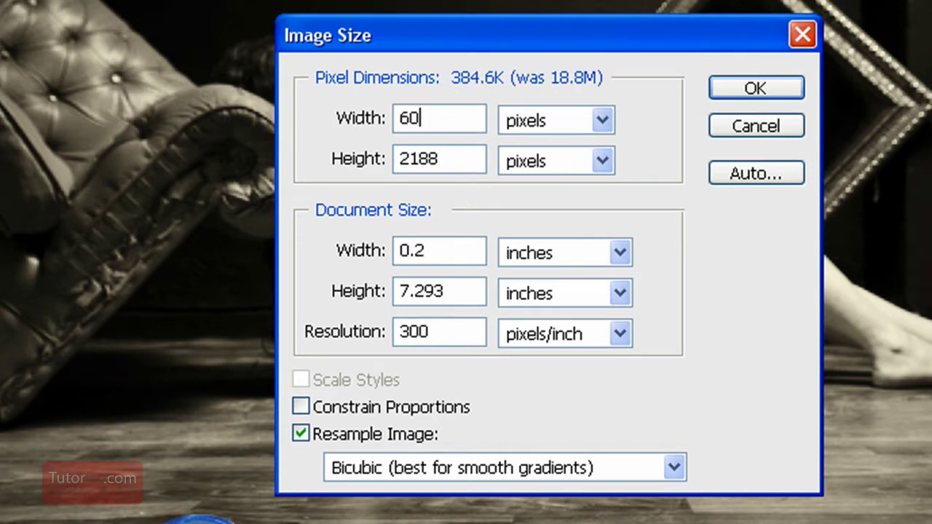
type("00")
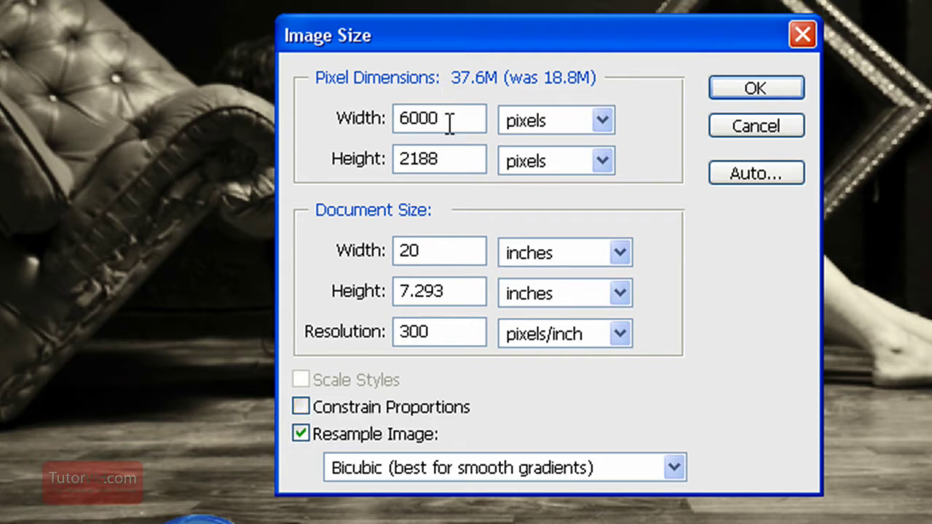
left_click_drag(456, 121, 405, 122)
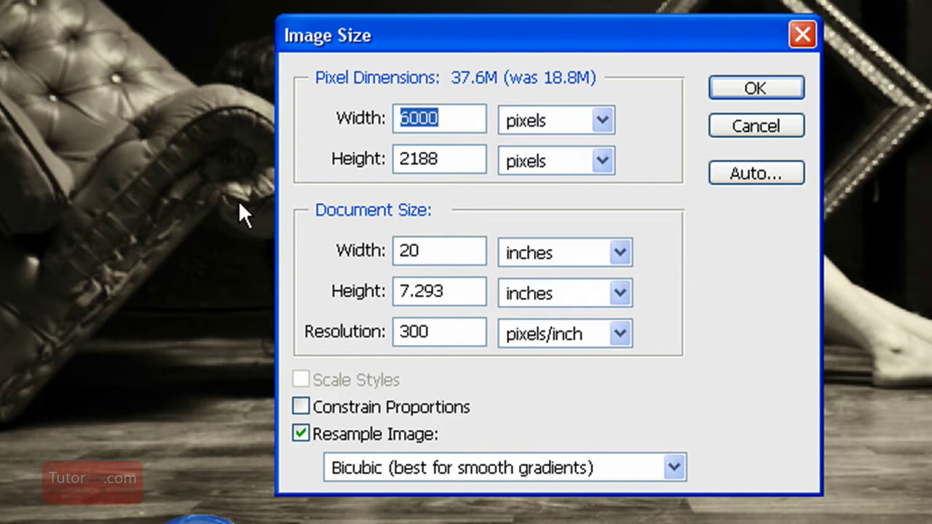
type("1000")
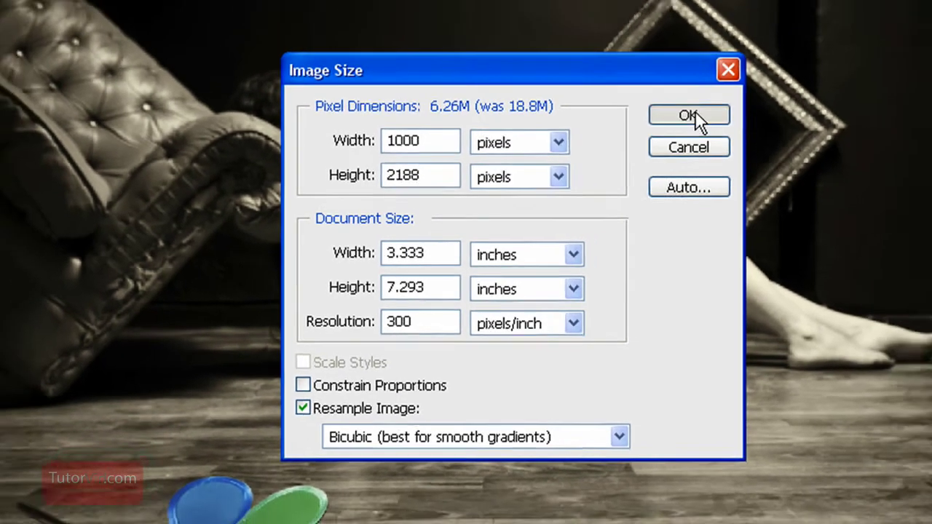
Apply the 1000-pixel-wide resize, undo the distortion, and reopen Image Size with Ctrl+Alt+I
left_click(689, 116)
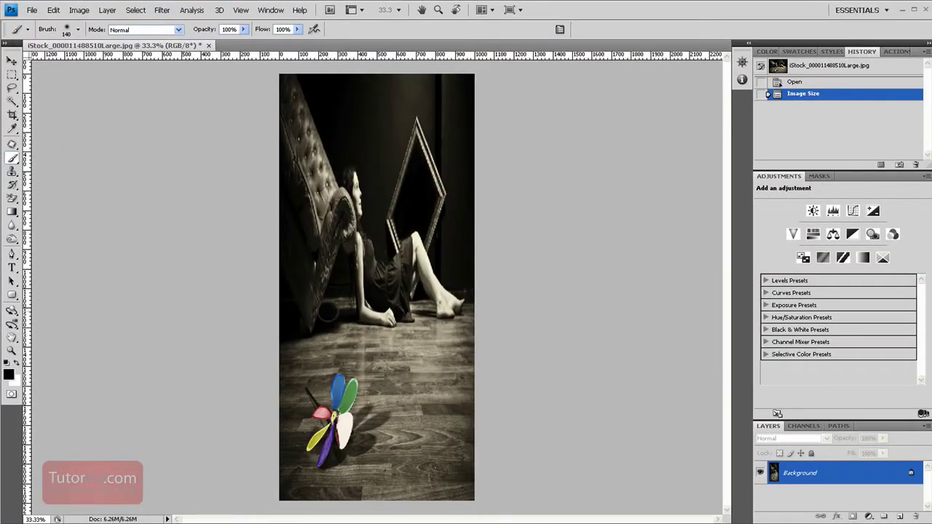
key("ctrl+z")
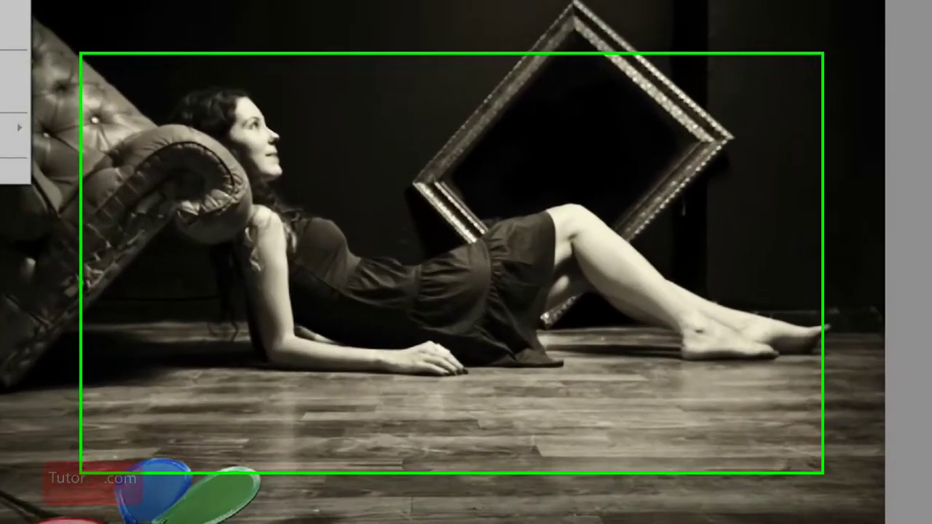
key("ctrl+alt+i")
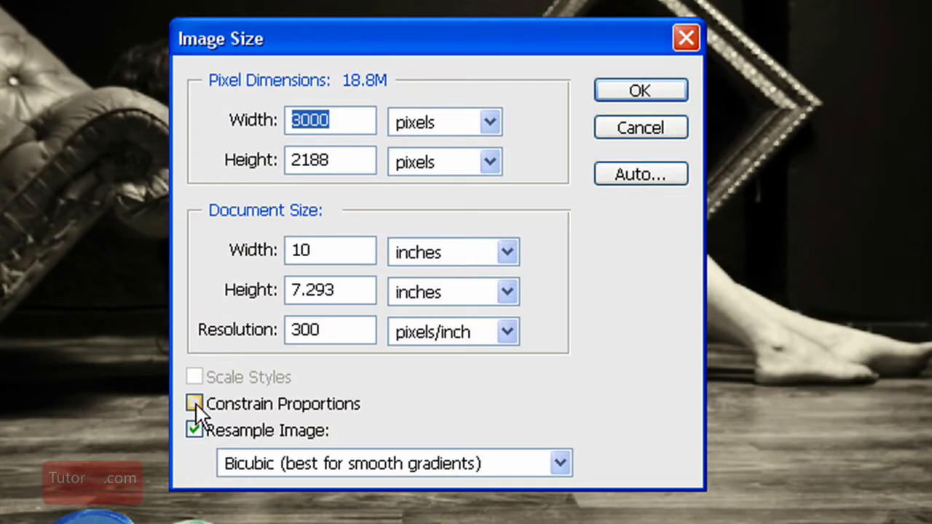
With Constrain Proportions on, set width to 1500 pixels, making height 1094 (5 × 3.647 inches)
left_click(195, 404)
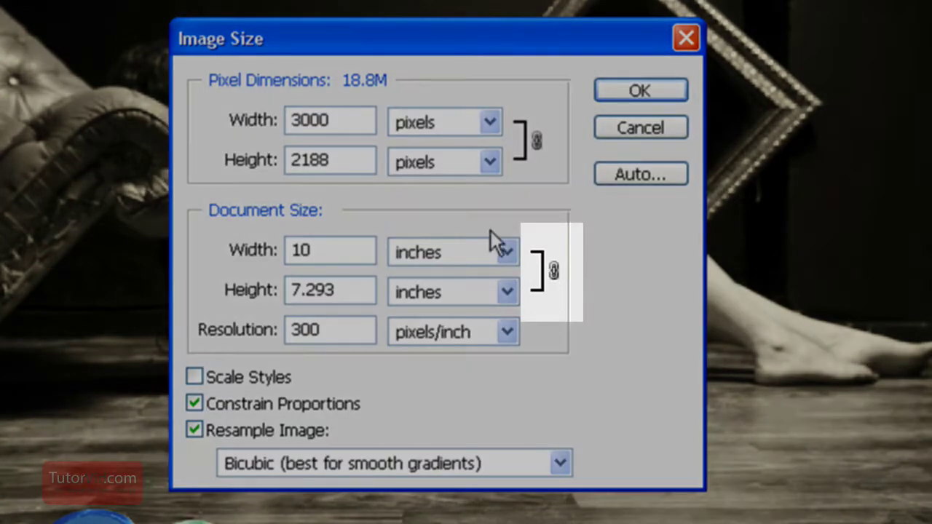
double_click(342, 119)
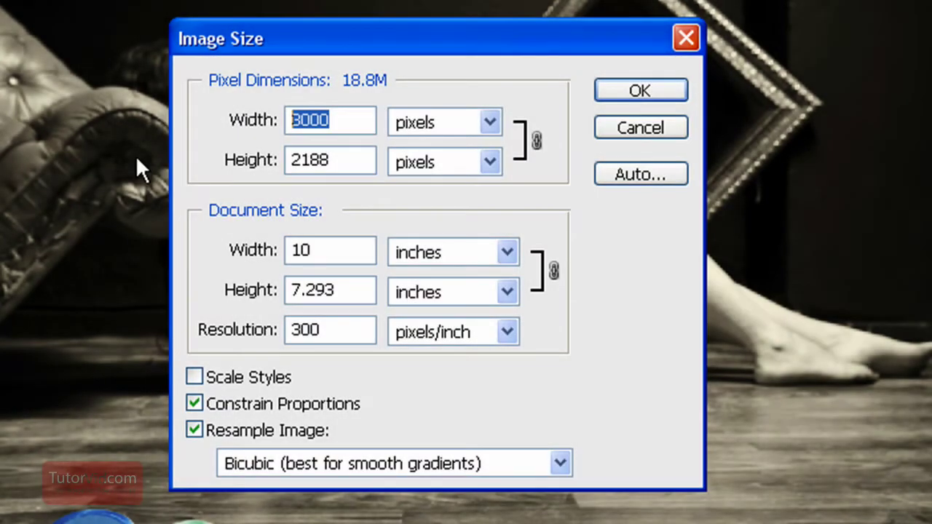
type("1500")
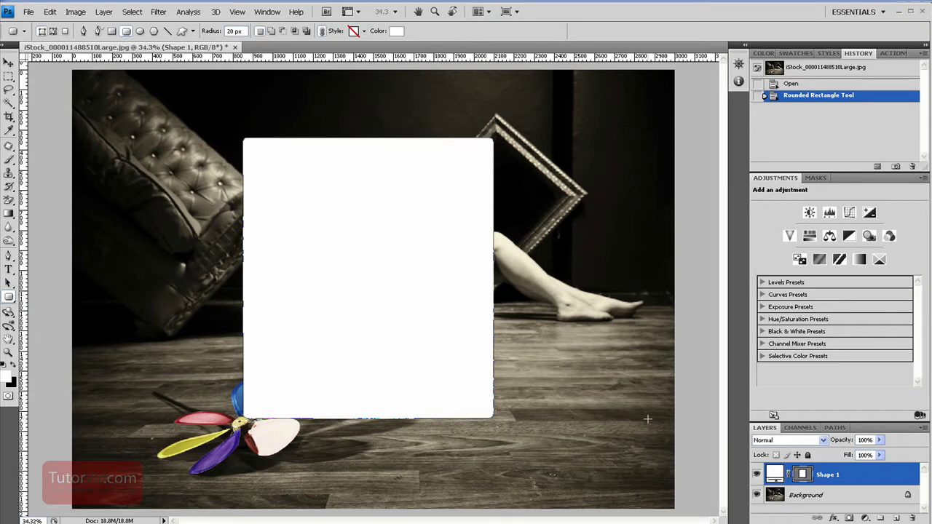
Give the Shape 1 layer a Drop Shadow with a wider spread
right_click(832, 479)
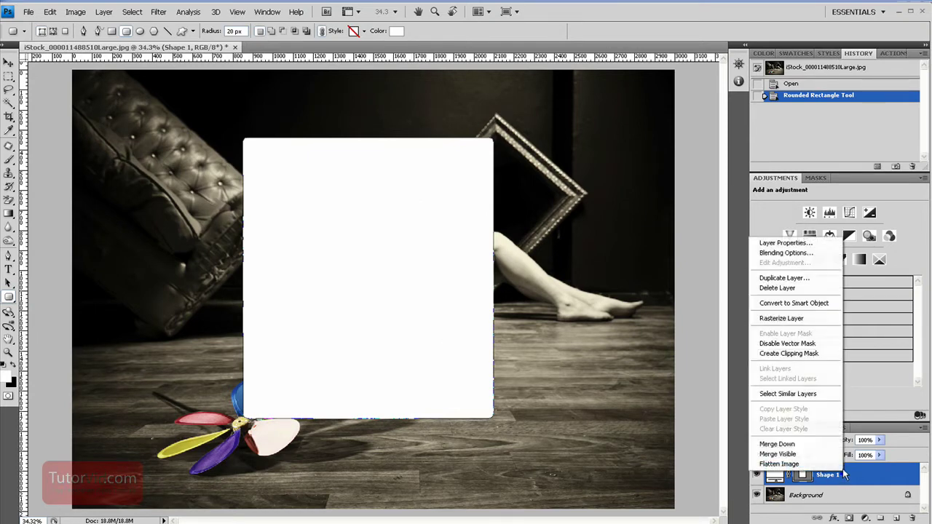
left_click(786, 253)
left_click(608, 136)
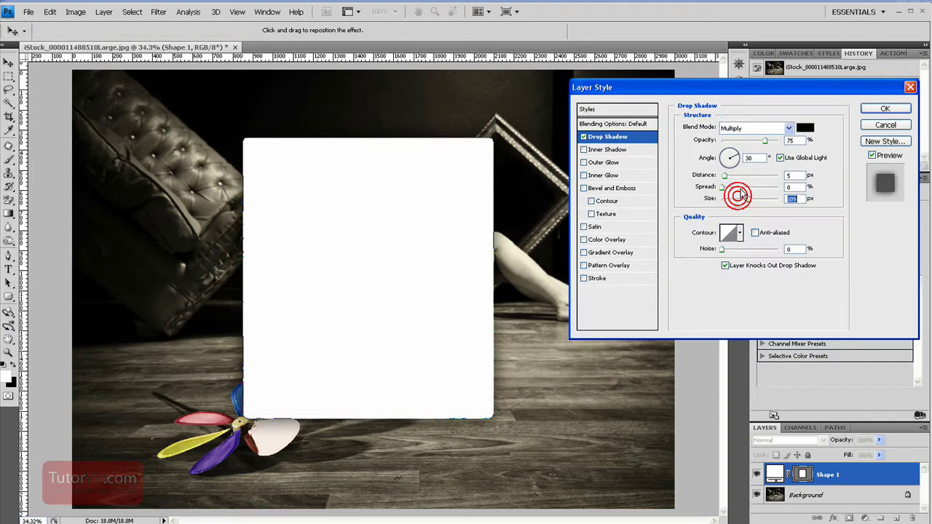
left_click_drag(737, 187, 778, 195)
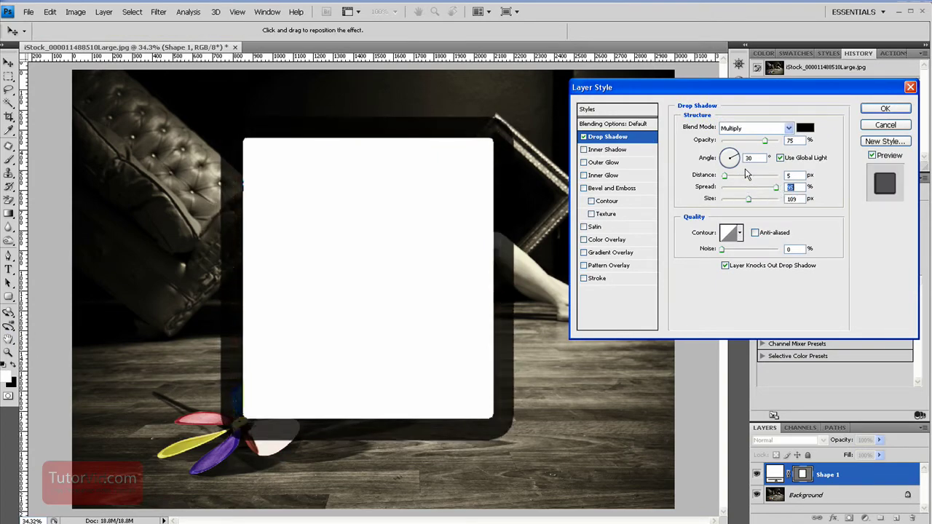
key("Return")
Resize the image to 300 pixels wide and view it at actual size
left_click(75, 12)
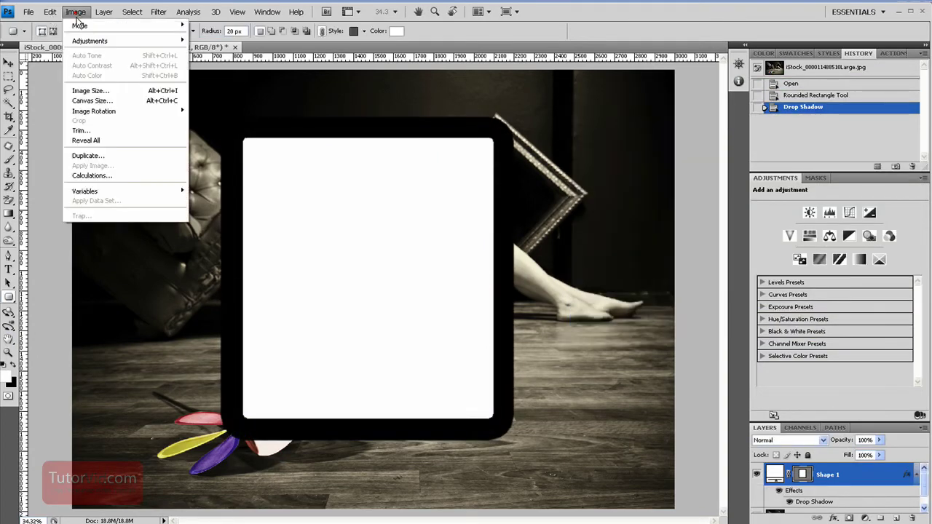
left_click(130, 94)
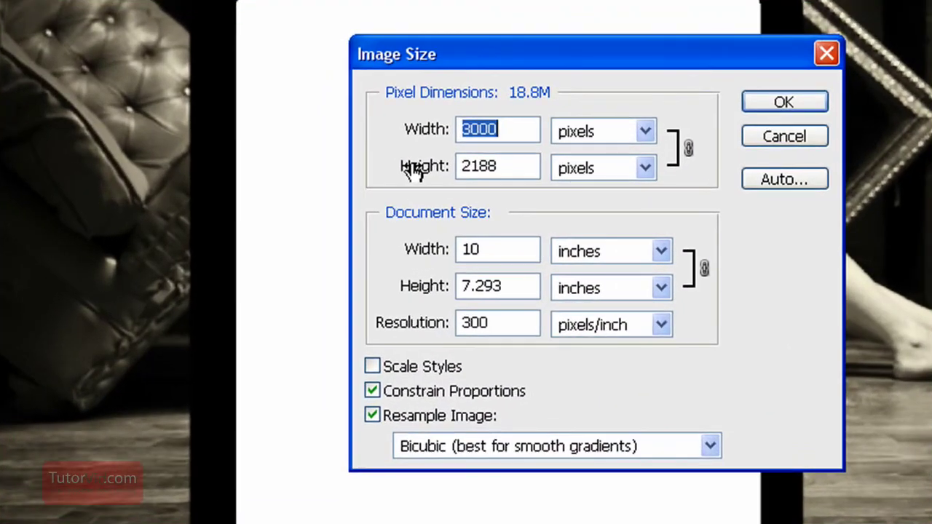
type("300")
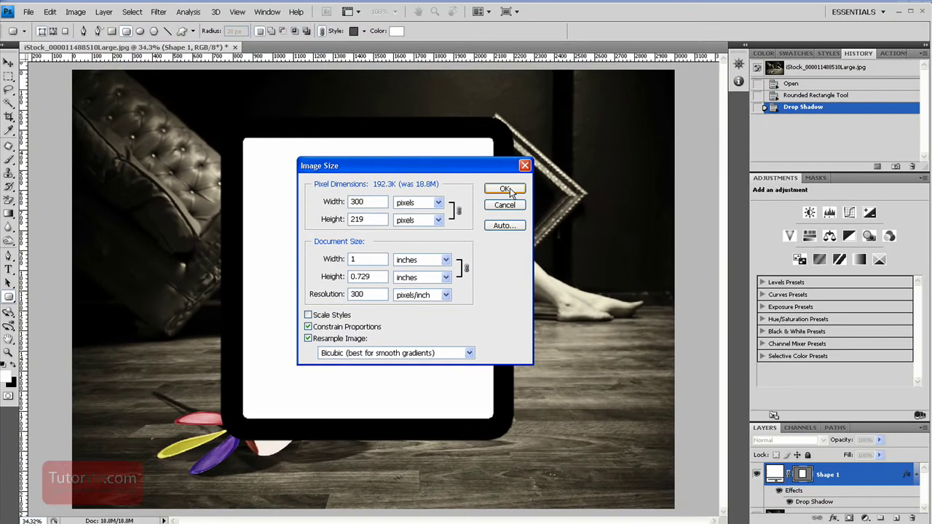
left_click(785, 102)
key("ctrl+1")
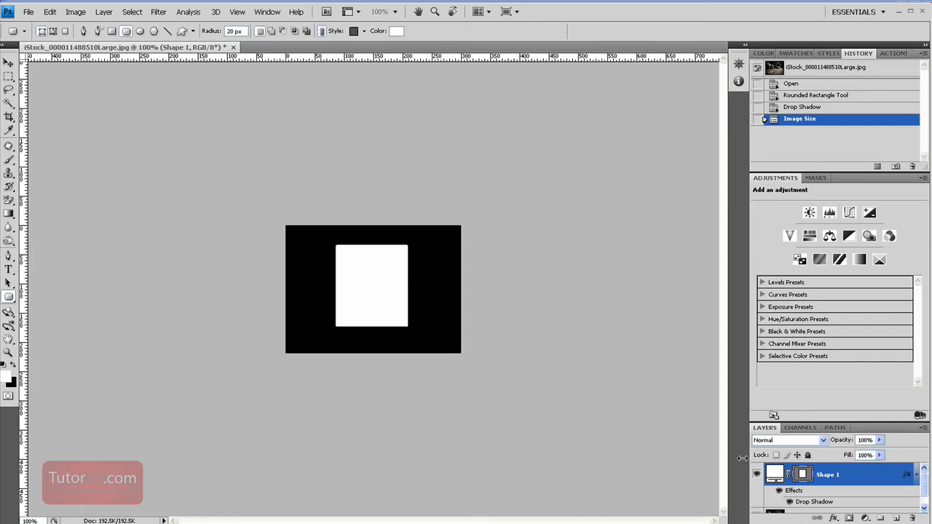
Toggle the shape's layer effects off and on, then undo back to before the resize
left_click(792, 502)
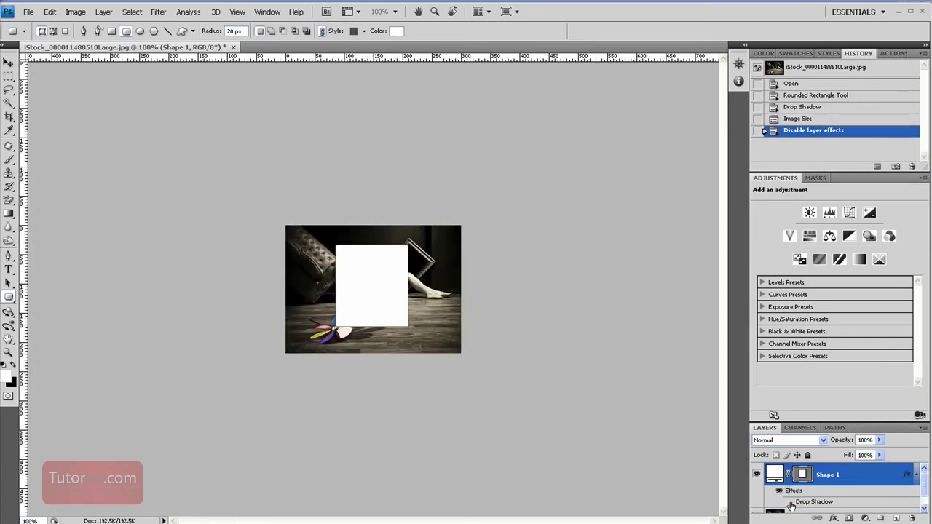
left_click(790, 502)
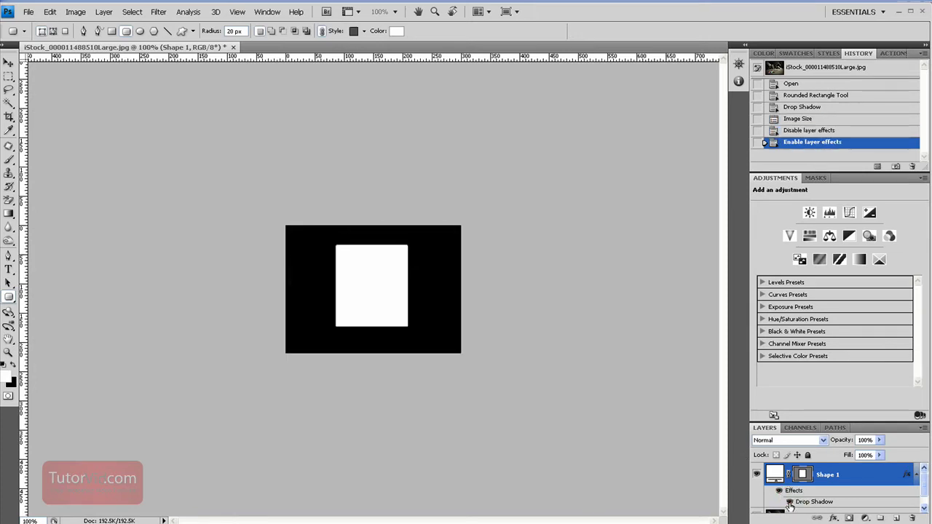
key("ctrl+alt+z")
key("ctrl+alt+z")
key("ctrl+alt+z")
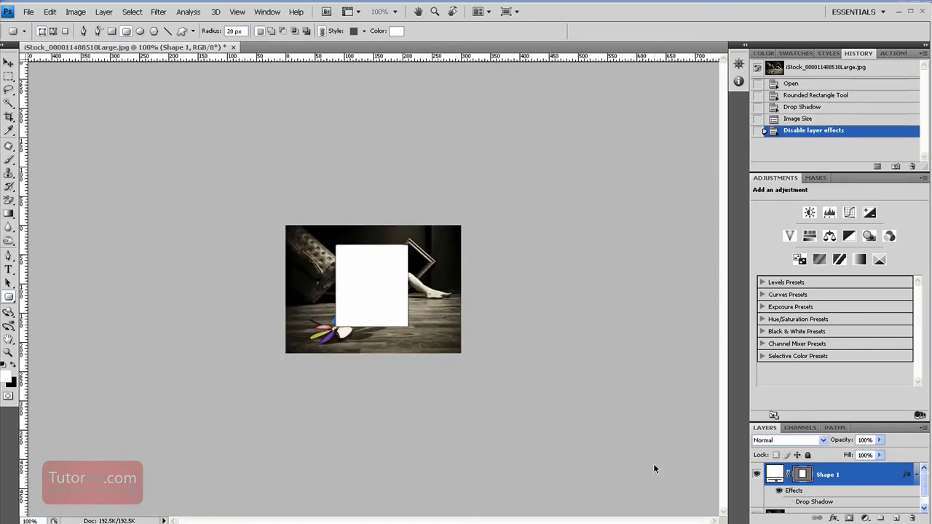
Resize the photo to 300 pixels wide with Scale Styles on so the drop shadow shrinks too
key("ctrl+0")
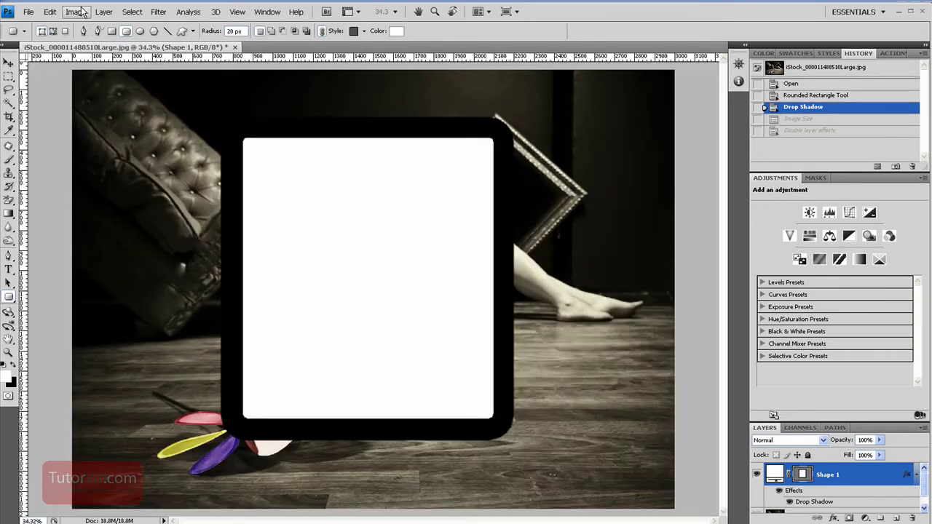
left_click(76, 11)
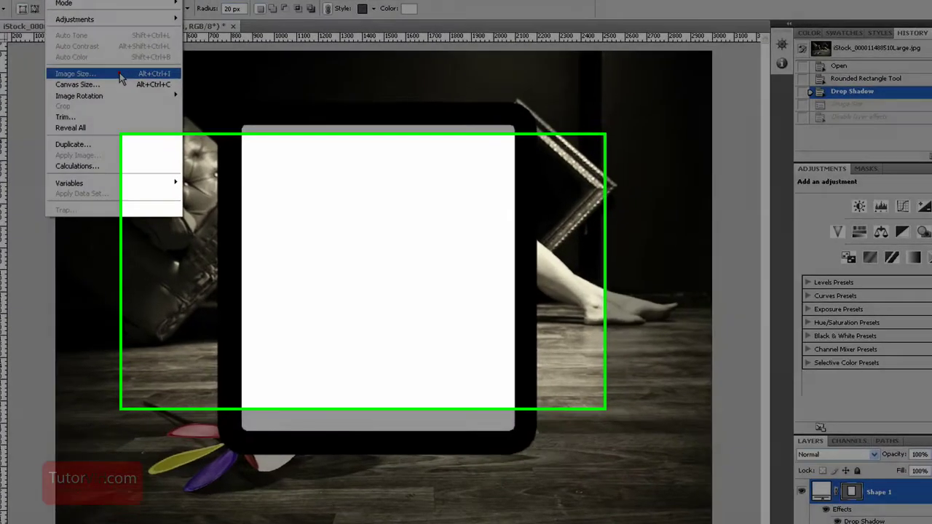
left_click(122, 93)
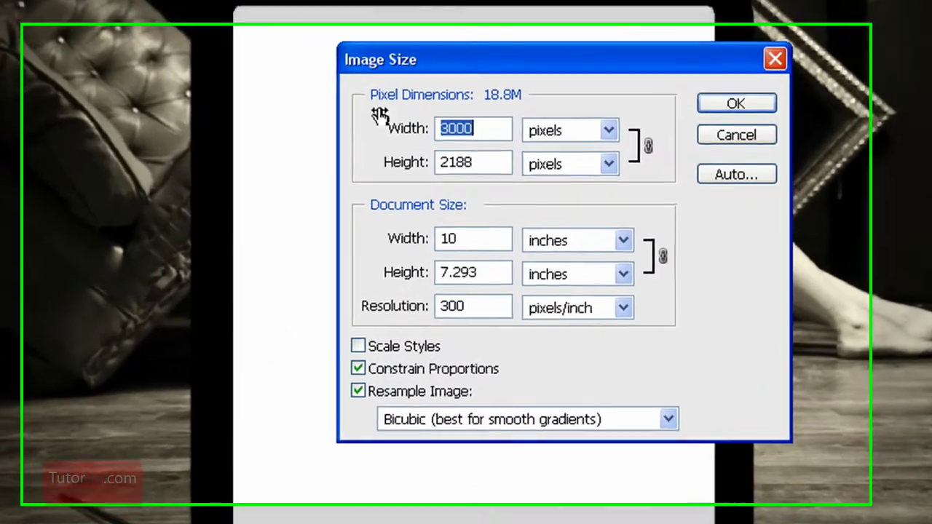
left_click(420, 354)
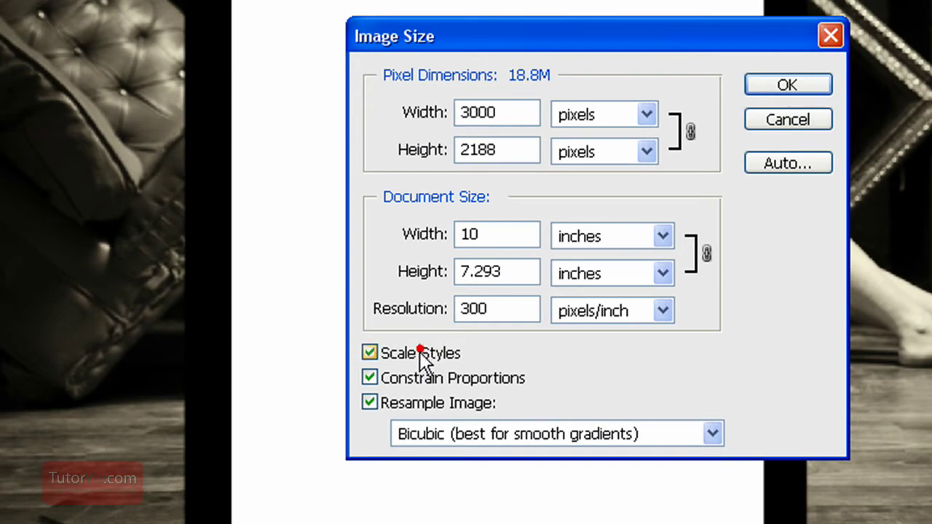
double_click(512, 111)
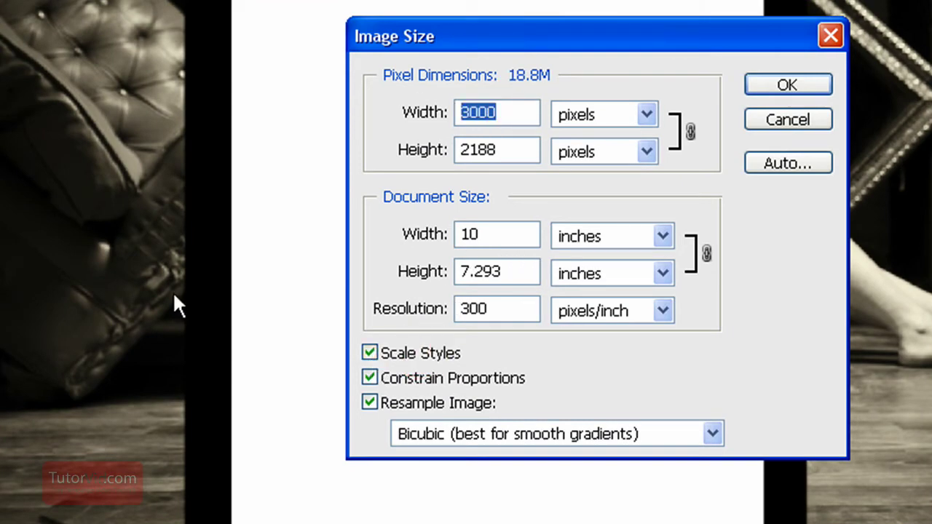
type("300")
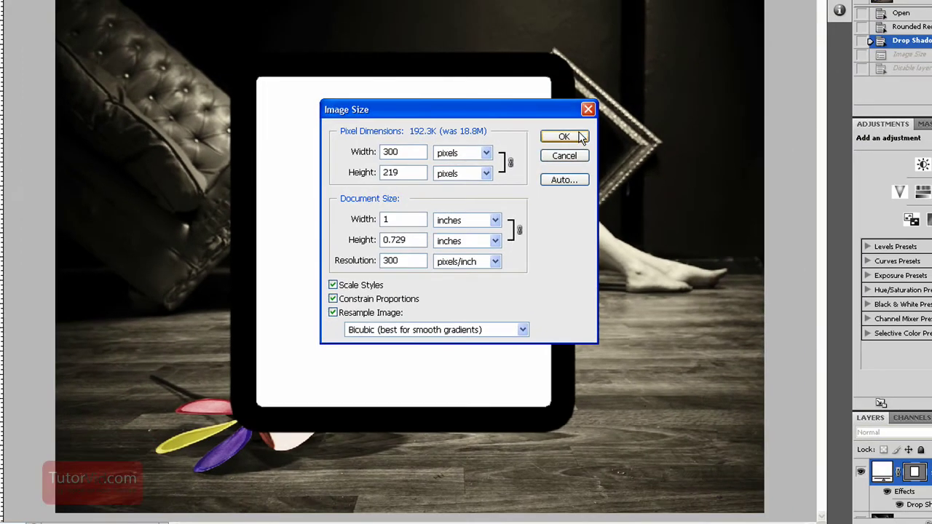
left_click(788, 85)
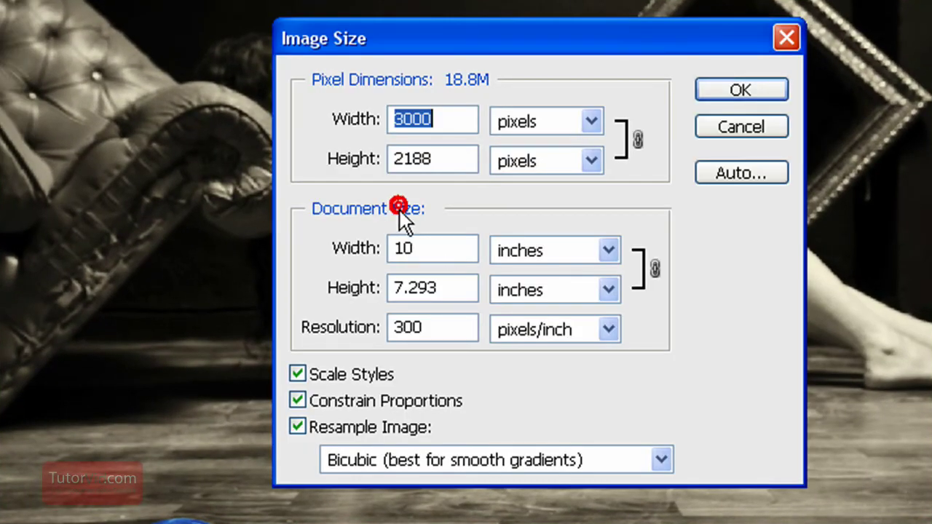
With Resample Image off, set resolution to 3000 pixels/inch, giving a 1 × 0.729 inch print size
left_click(431, 246)
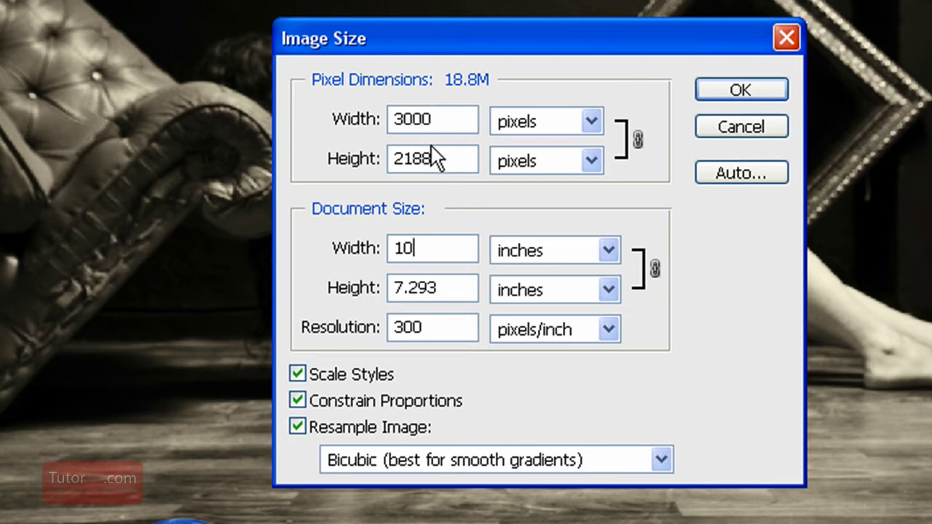
left_click(442, 328)
left_click(298, 428)
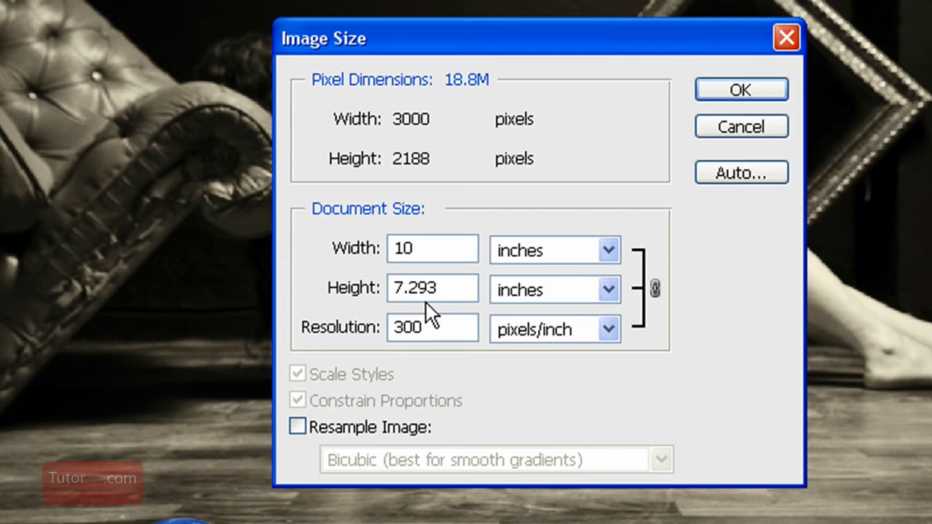
left_click_drag(443, 329, 268, 337)
type("3000")
key("alt+i")
key("alt+i")
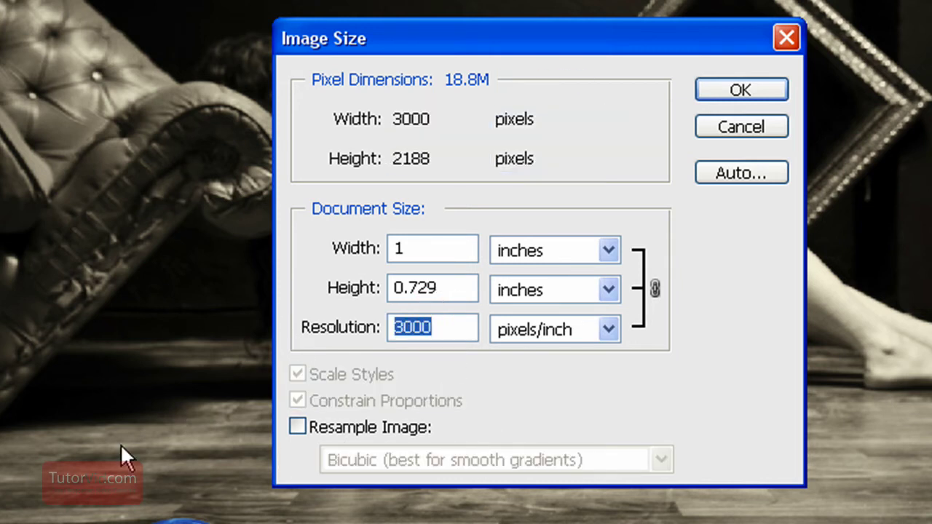
Reset the dialog and try a resolution of 100 pixels/inch with resampling on
type("300")
left_click(361, 431)
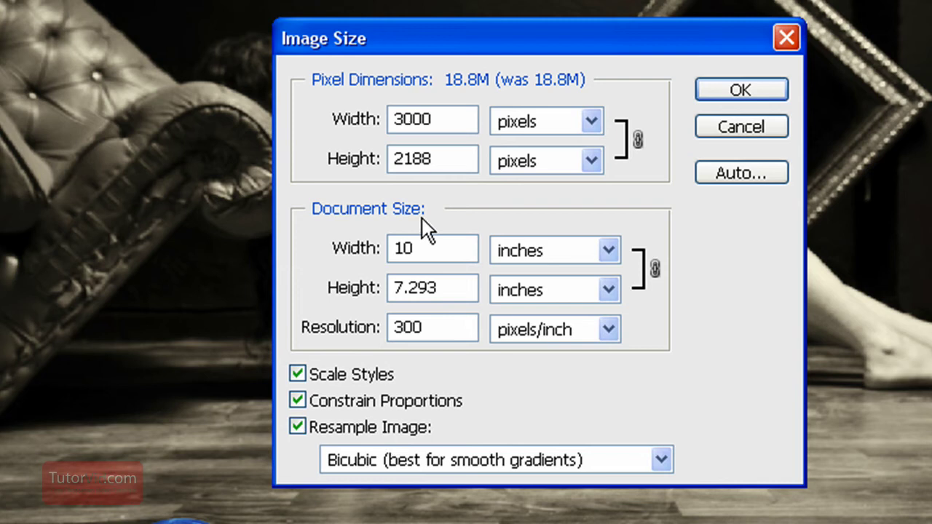
left_click_drag(448, 327, 312, 326)
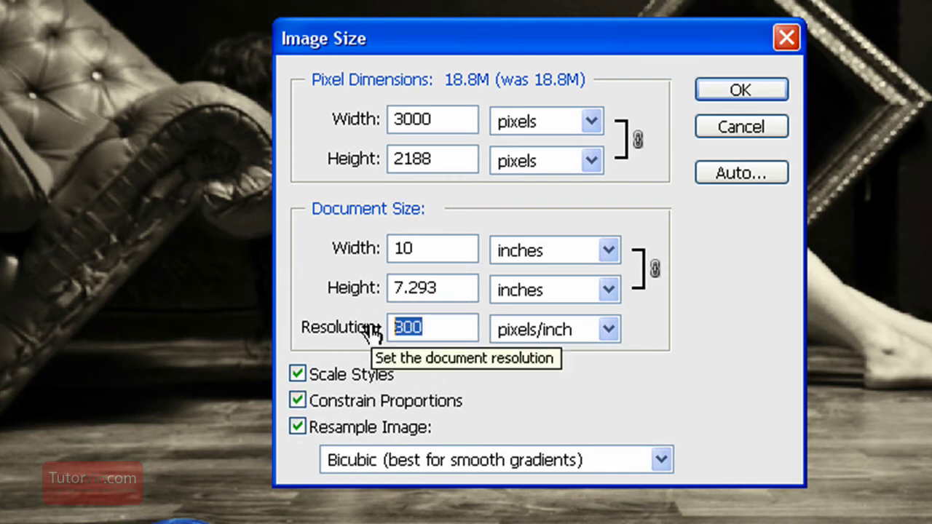
type("100")
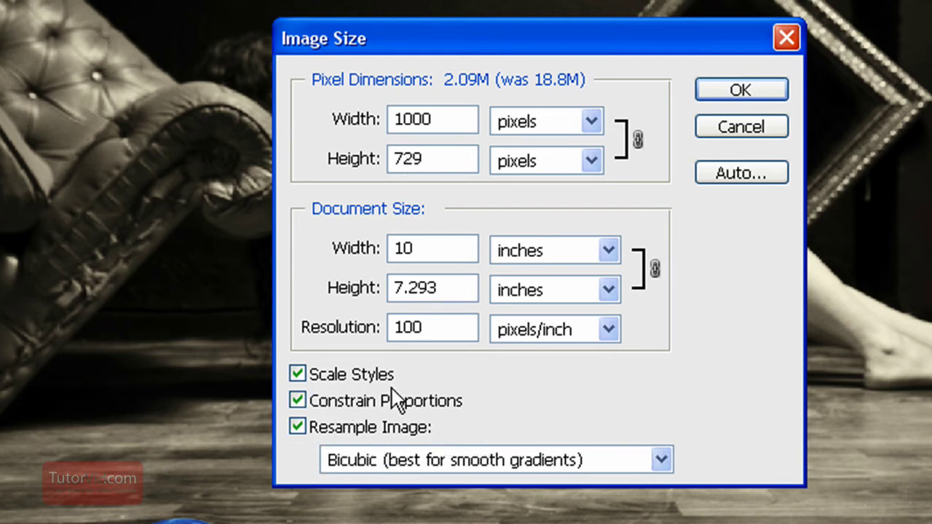
Turn resampling off and set document width back to 10 inches at 300 pixels/inch
double_click(454, 248)
left_click(299, 432)
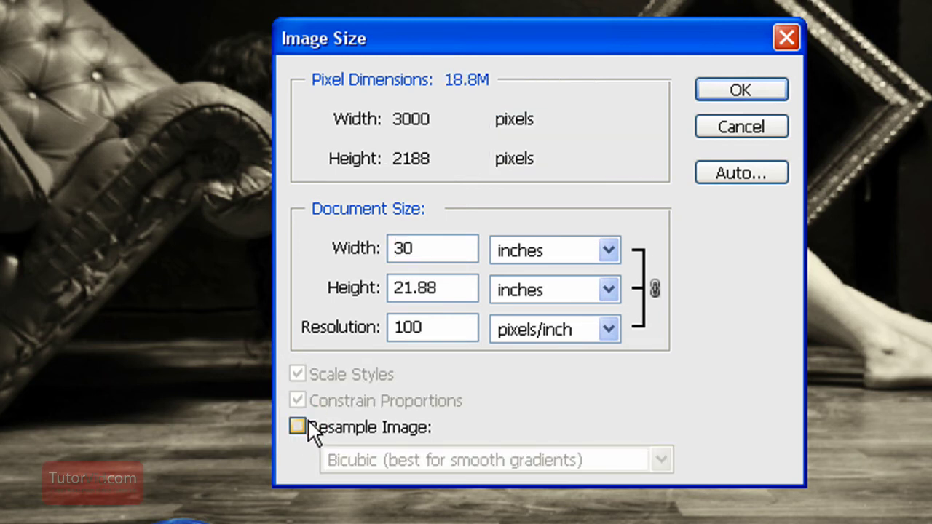
double_click(433, 251)
type("10")
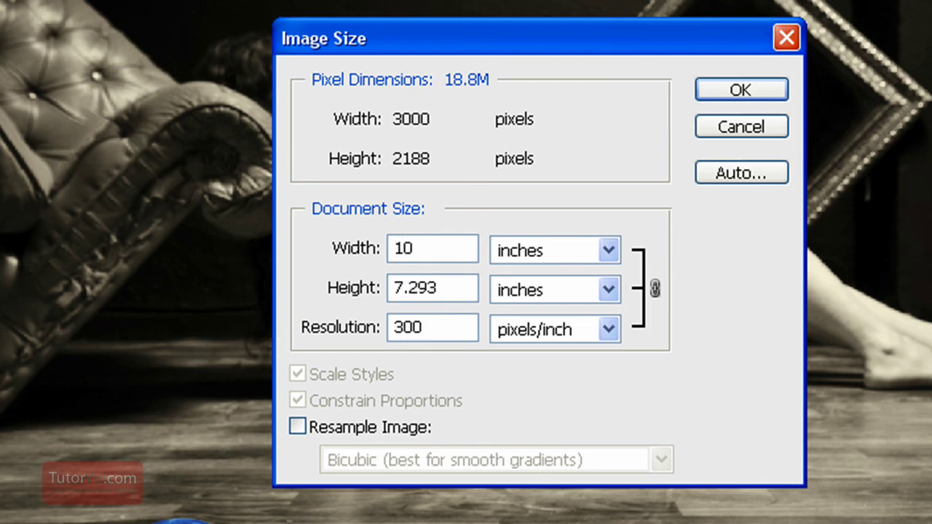
Re-enable Resample Image and review the interpolation methods, keeping Bicubic (best for smooth gradients)
left_click(447, 324)
left_click(269, 386)
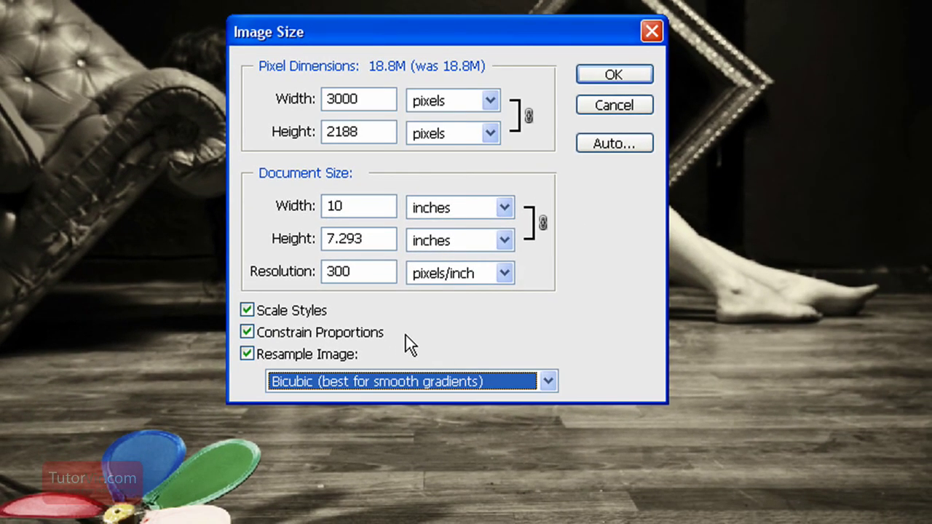
left_click(369, 388)
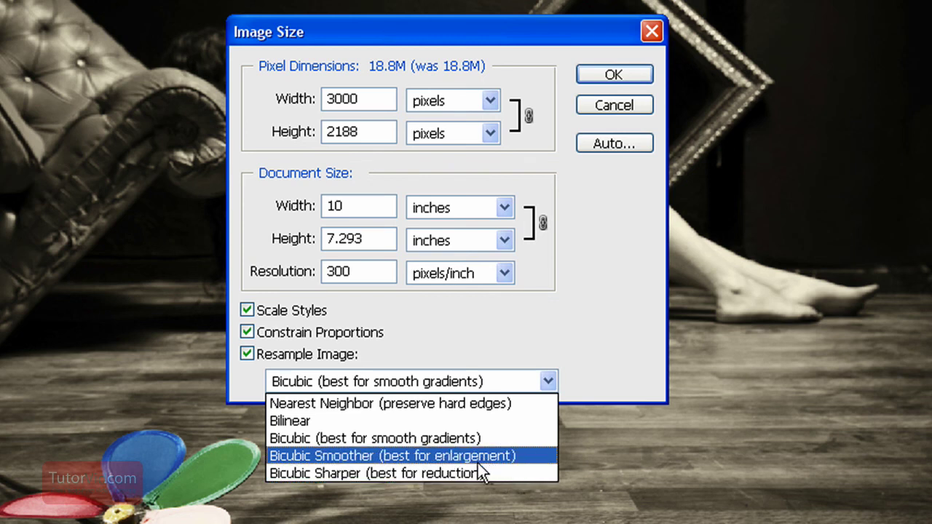
left_click(607, 320)
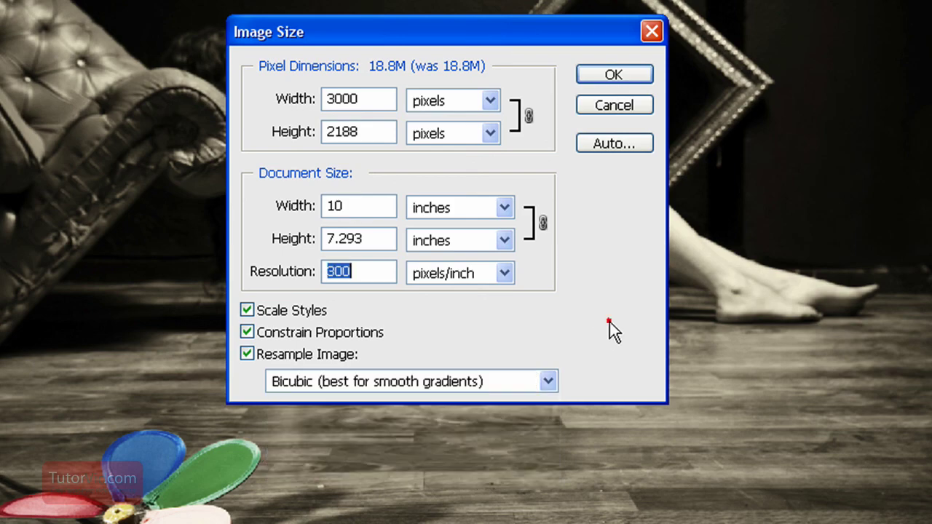